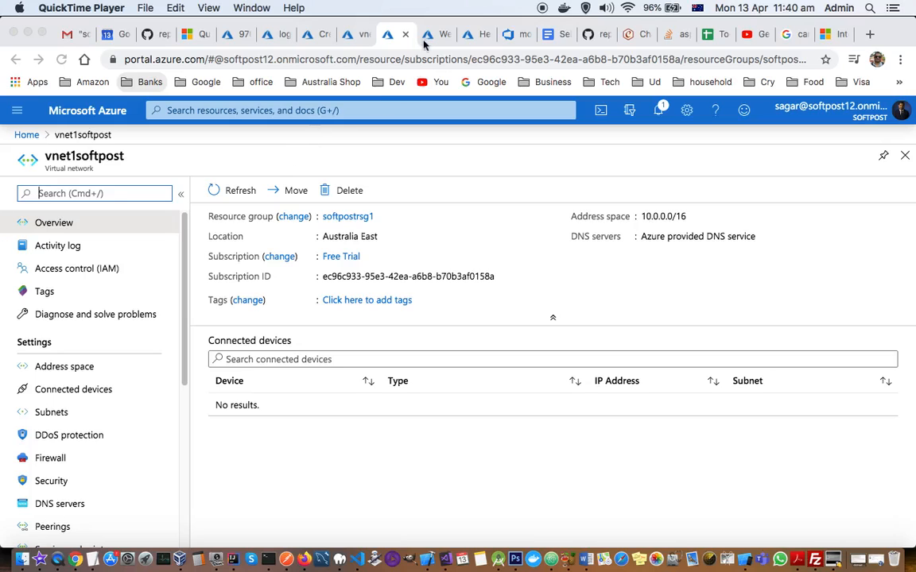
Search the portal for "virtu", open the Virtual networks service and start creating a new virtual network.
left_click(425, 40)
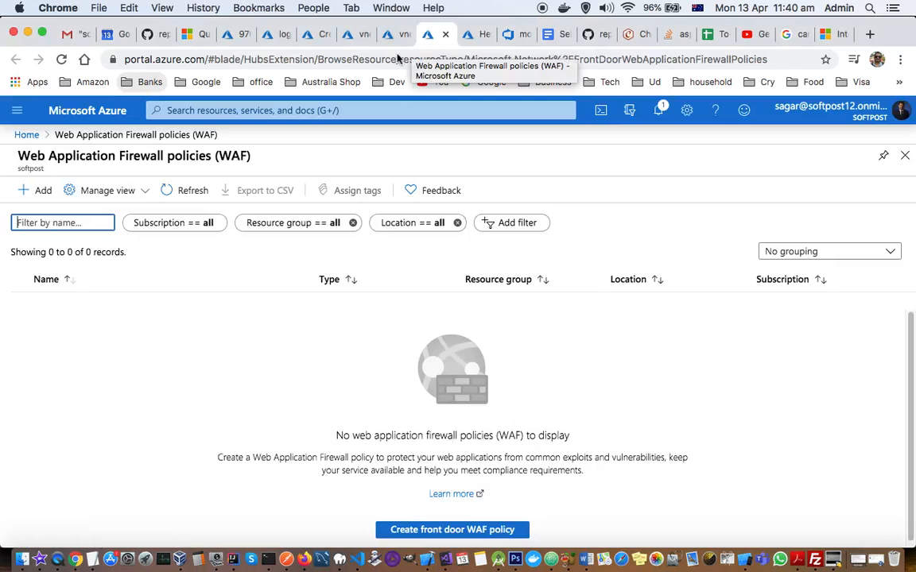
left_click(403, 37)
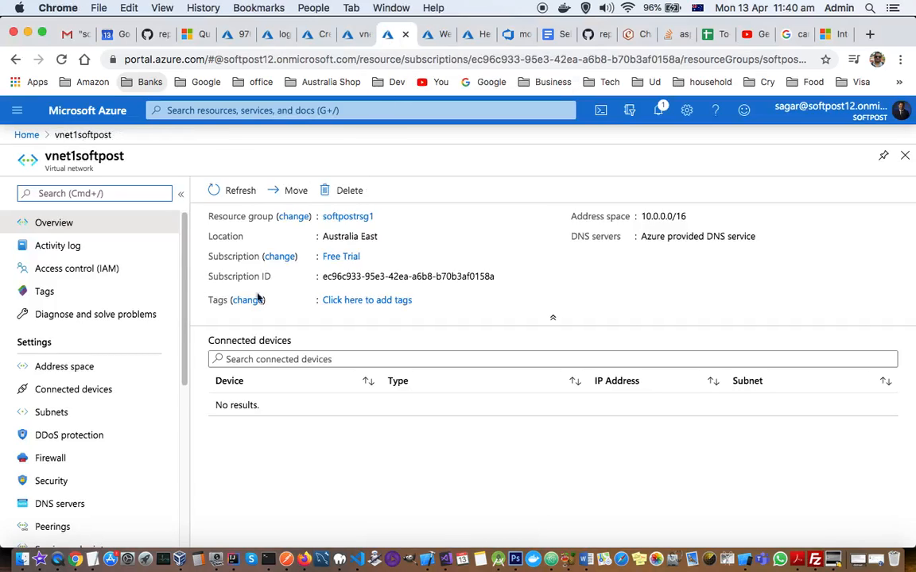
left_click(169, 112)
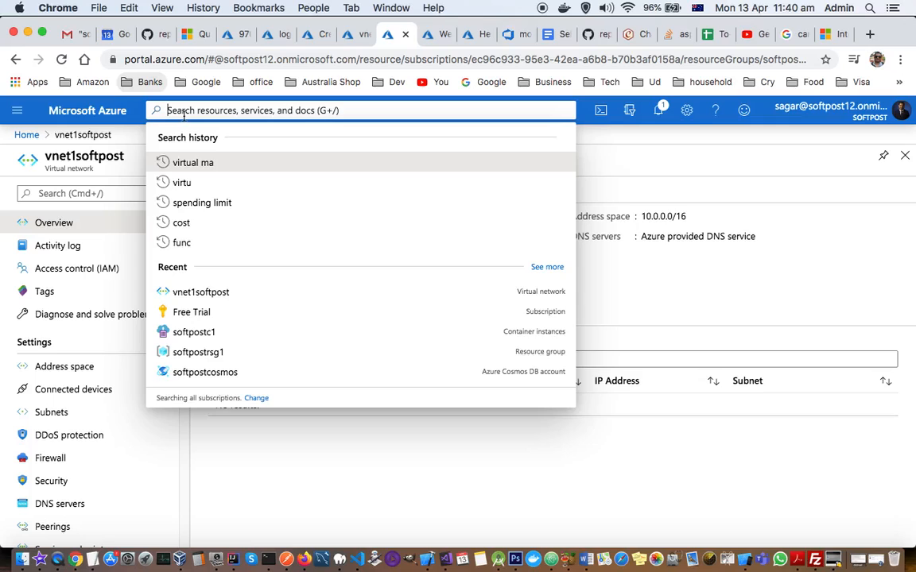
type("virtu")
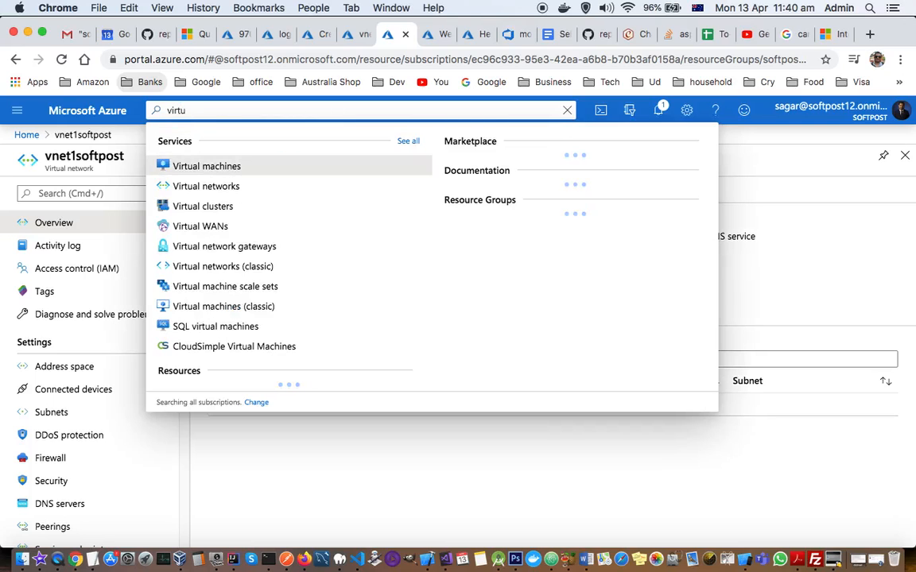
left_click(200, 185)
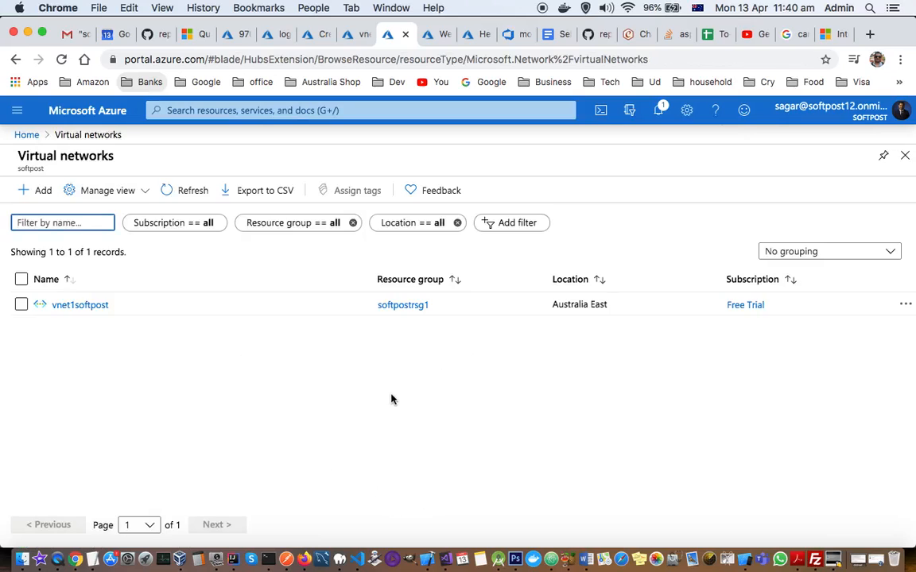
left_click(37, 191)
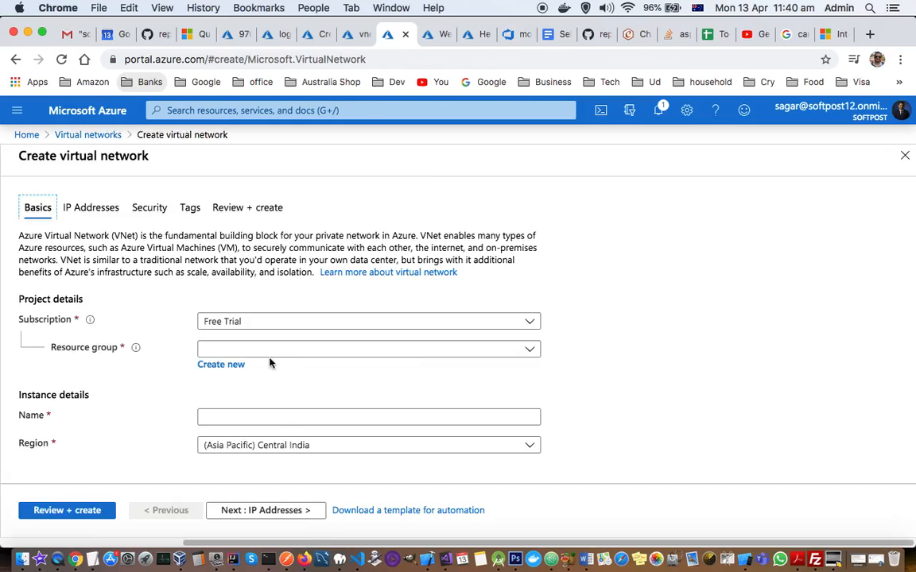
Fill in the new virtual network's basics with resource group softpostrsg1 and name sdsdsdsd, and check the available regions.
left_click(261, 350)
left_click(237, 419)
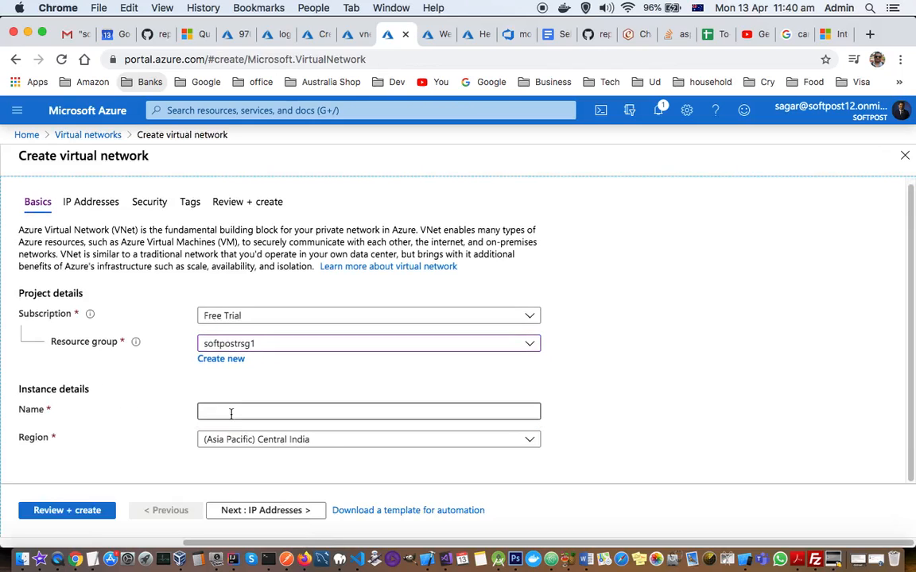
left_click(231, 412)
type("sdsdsdsd")
left_click(102, 463)
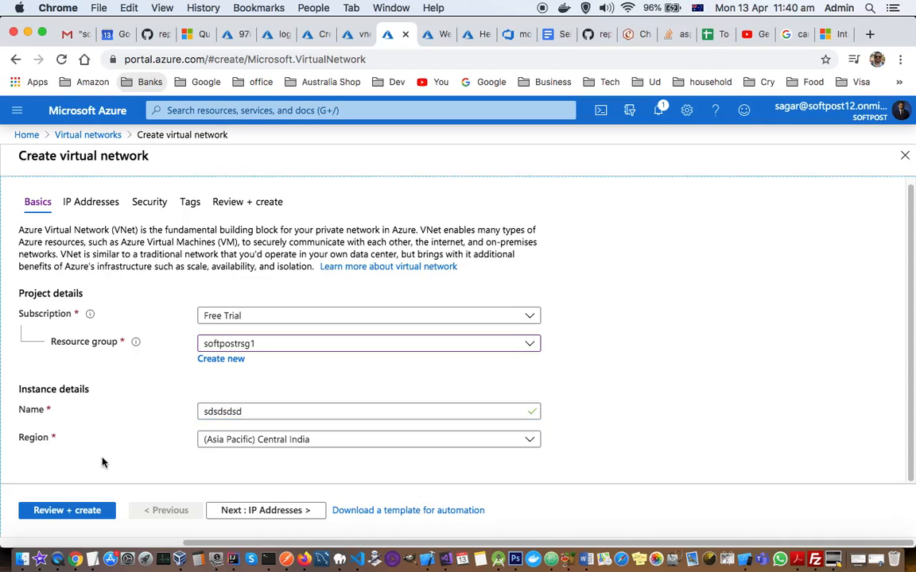
left_click(382, 437)
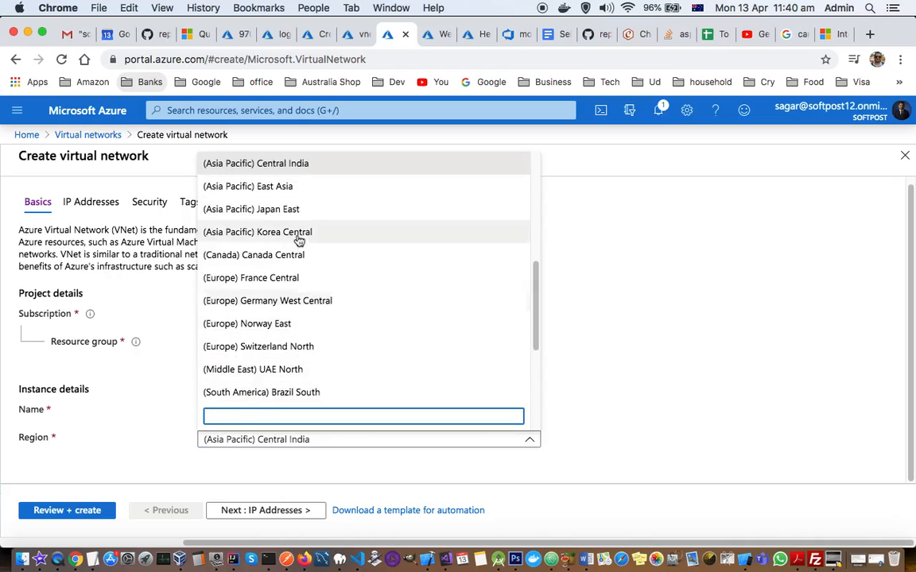
left_click(102, 436)
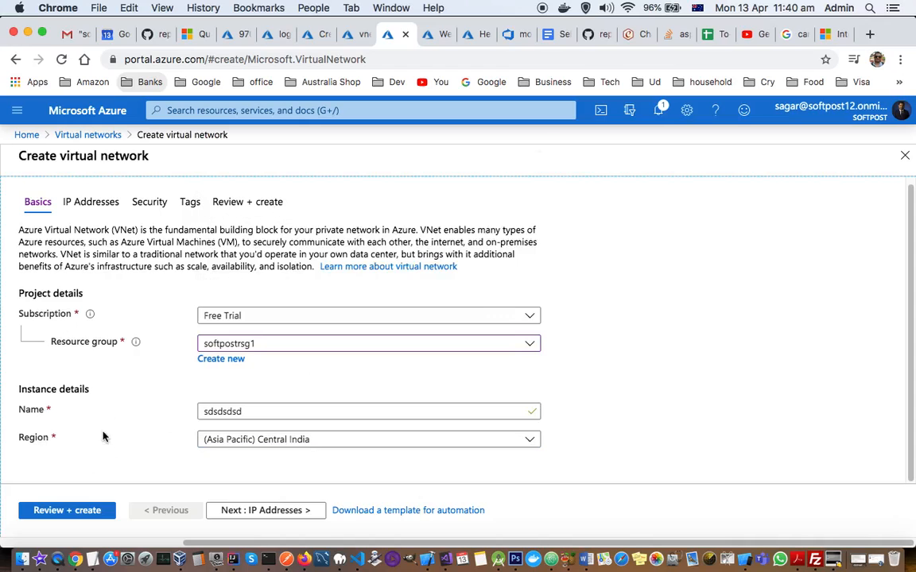
Examine the IP address and security settings of the new virtual network, and abandon its creation.
left_click(85, 201)
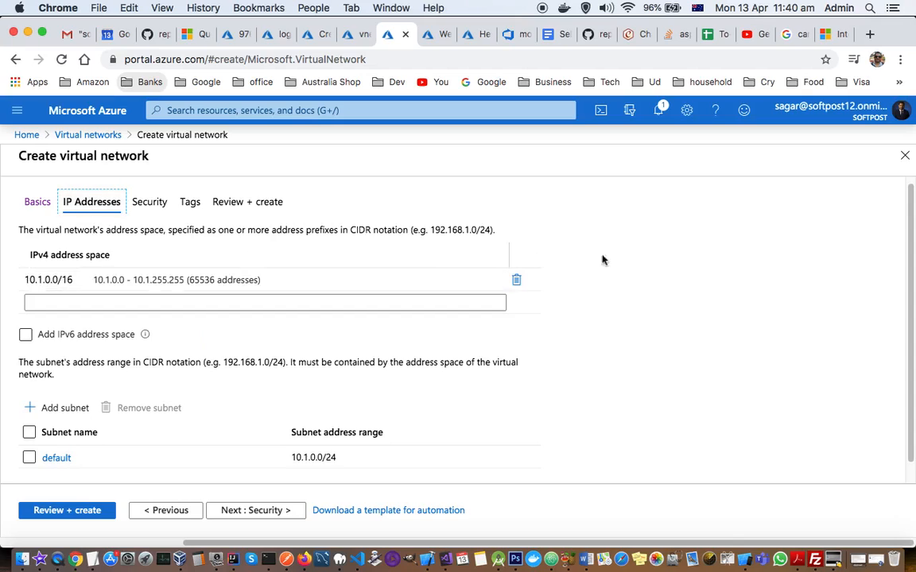
left_click(630, 261)
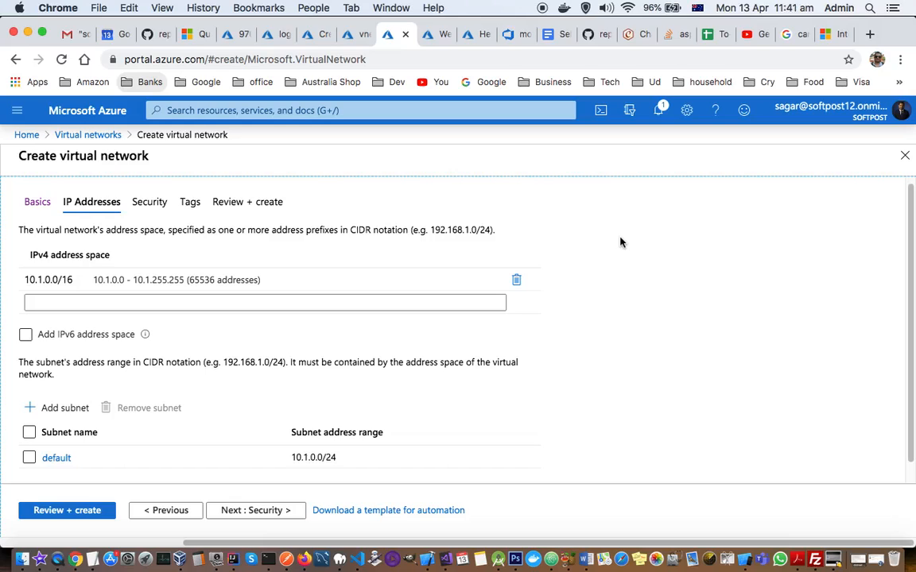
left_click(150, 204)
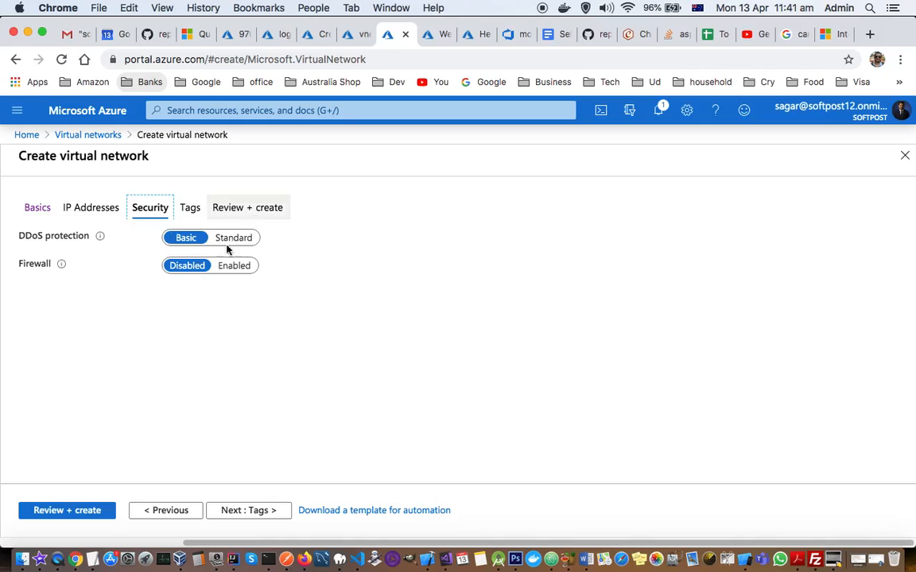
left_click(405, 36)
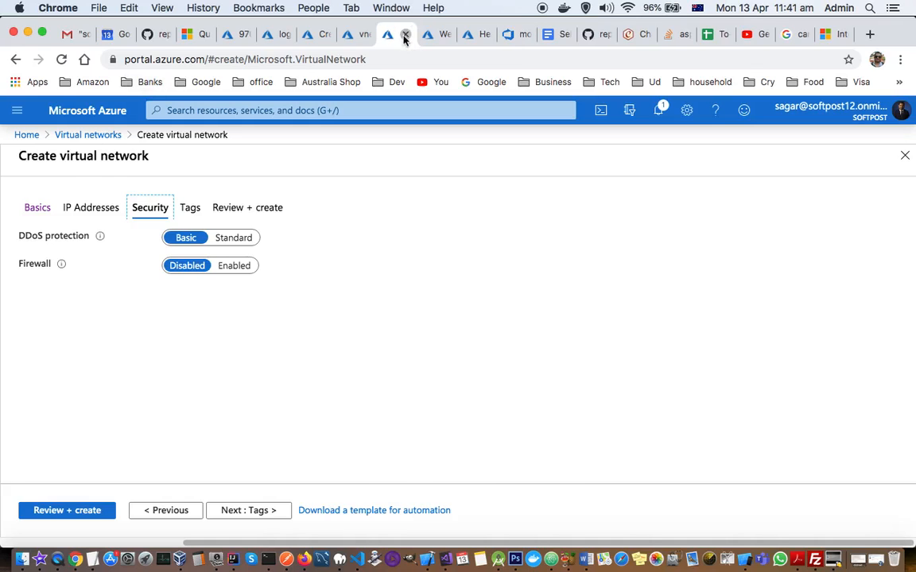
Examine the location, address space, connected devices and subnets of the existing virtual network vnet1softpost.
left_click(389, 35)
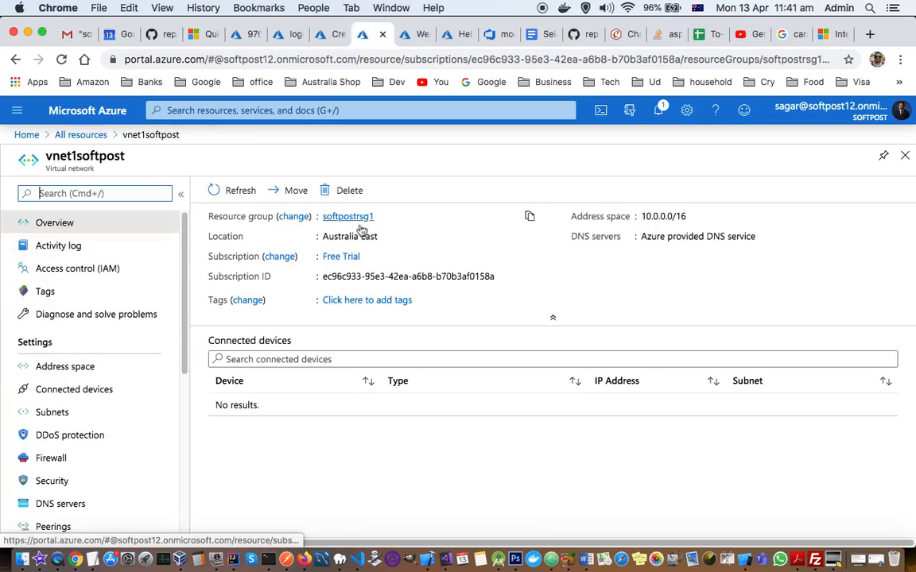
left_click_drag(322, 236, 380, 236)
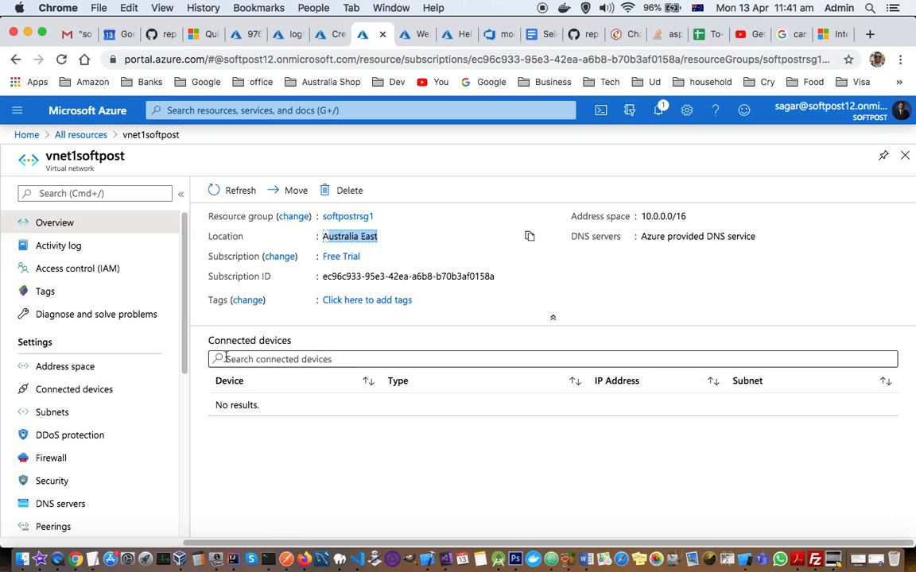
left_click(63, 367)
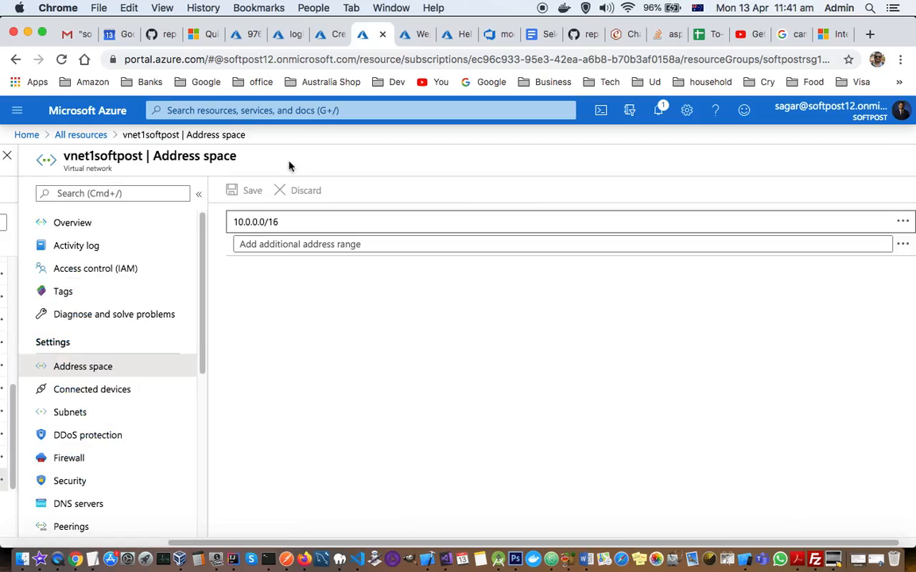
left_click(96, 389)
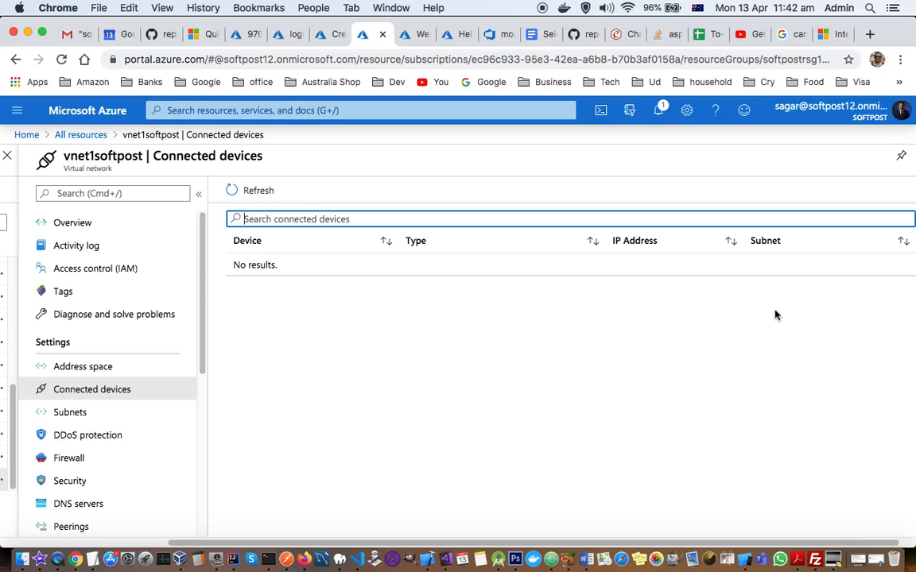
left_click(71, 412)
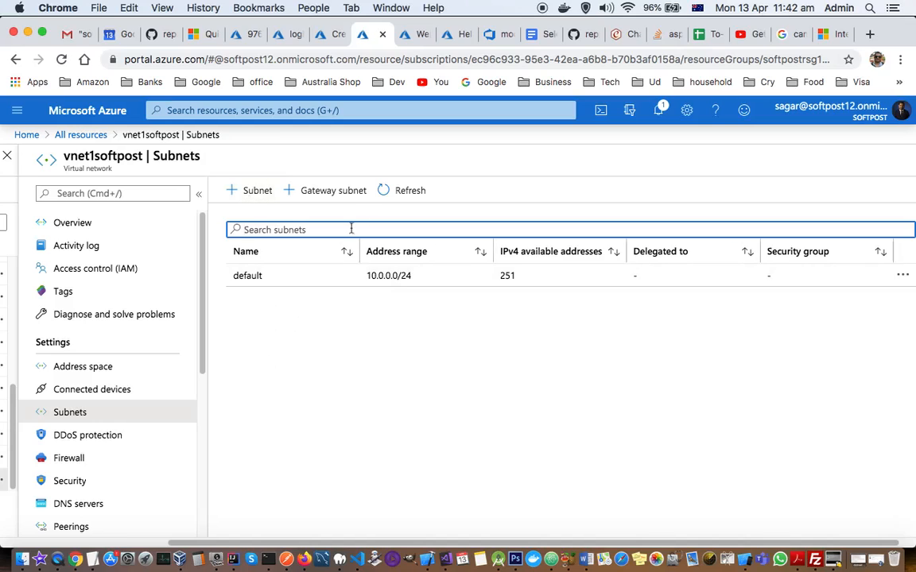
Examine vnet1softpost's DDoS protection, firewall and security pages, and look over its remaining settings.
left_click(92, 436)
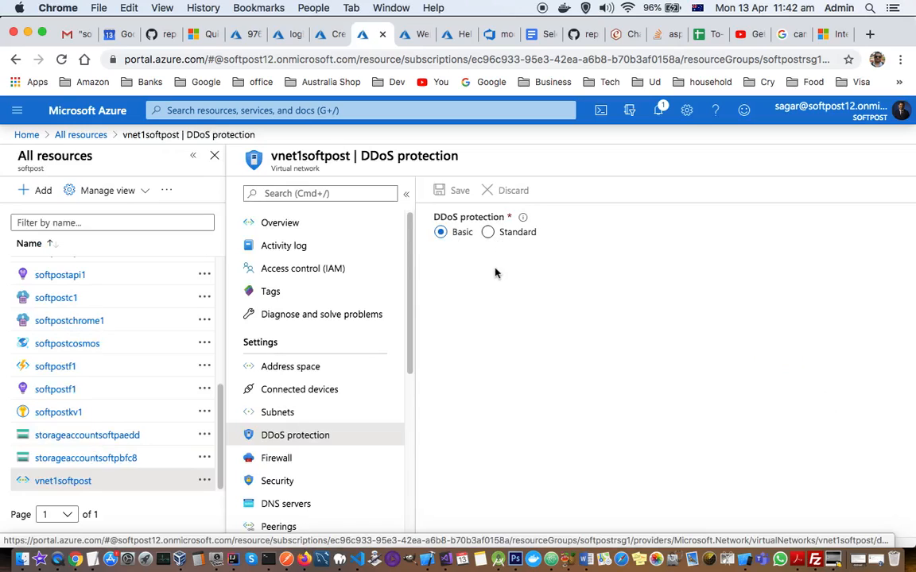
left_click(293, 458)
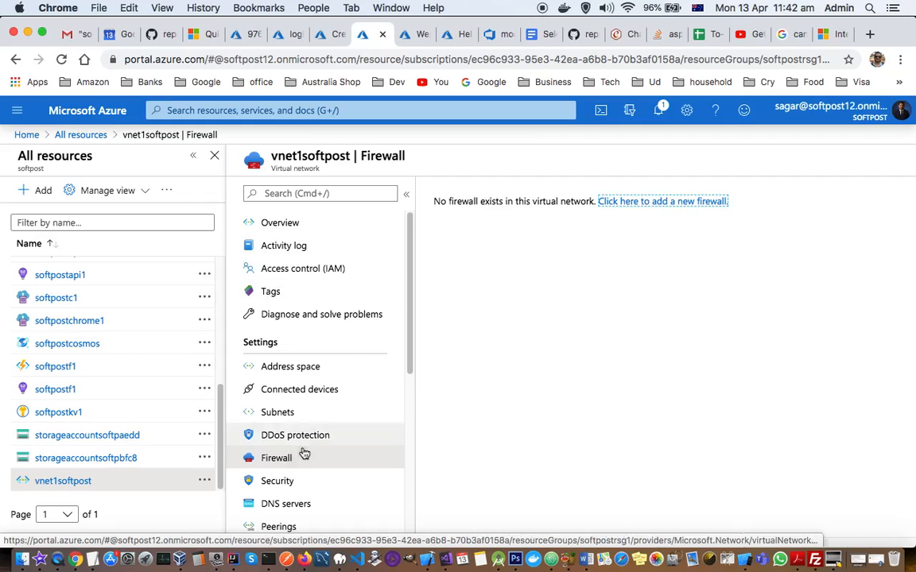
scroll(323, 414, "down", 2)
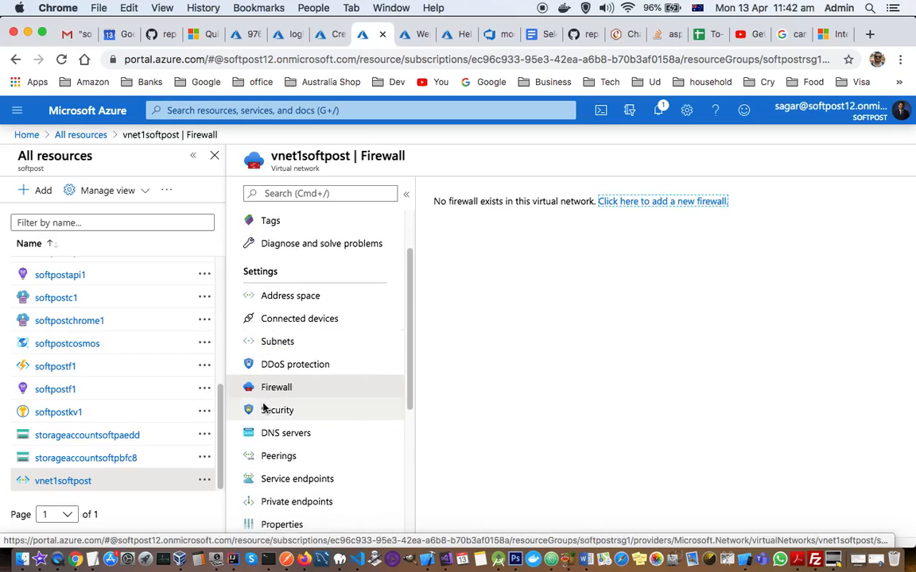
left_click(266, 409)
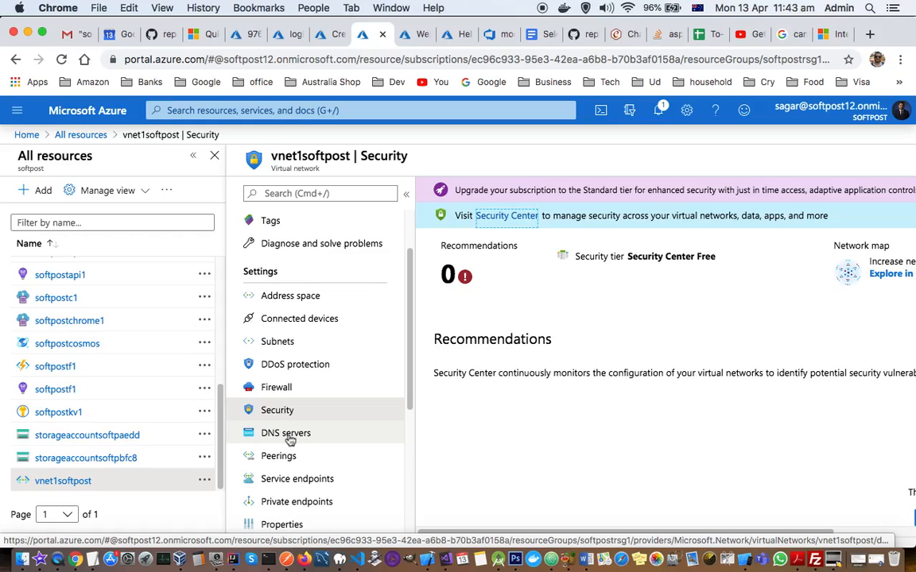
scroll(282, 449, "down", 1)
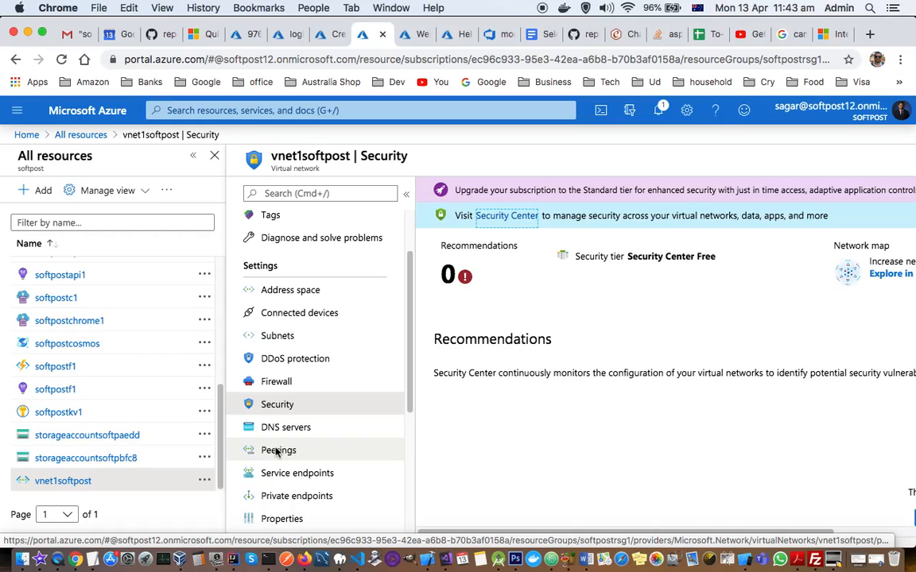
scroll(276, 451, "up", 2)
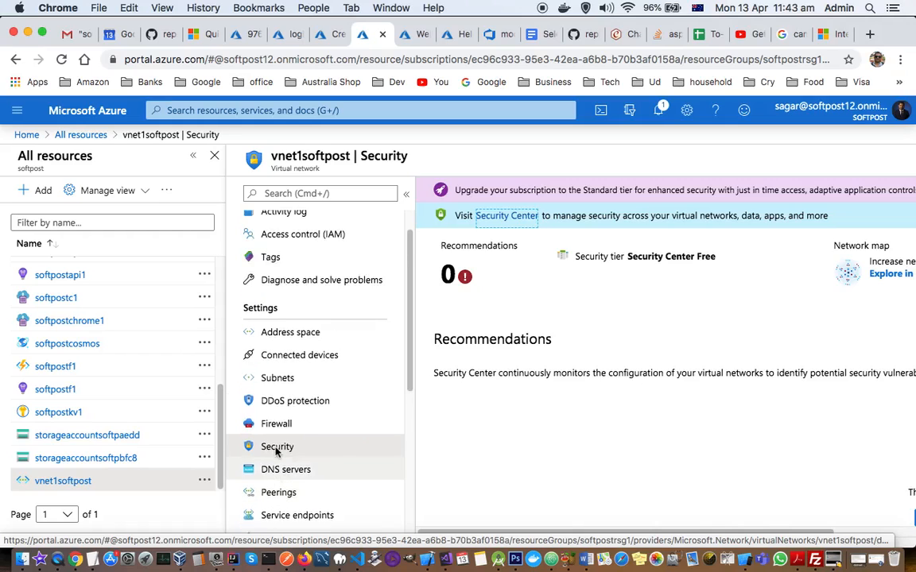
scroll(276, 451, "down", 4)
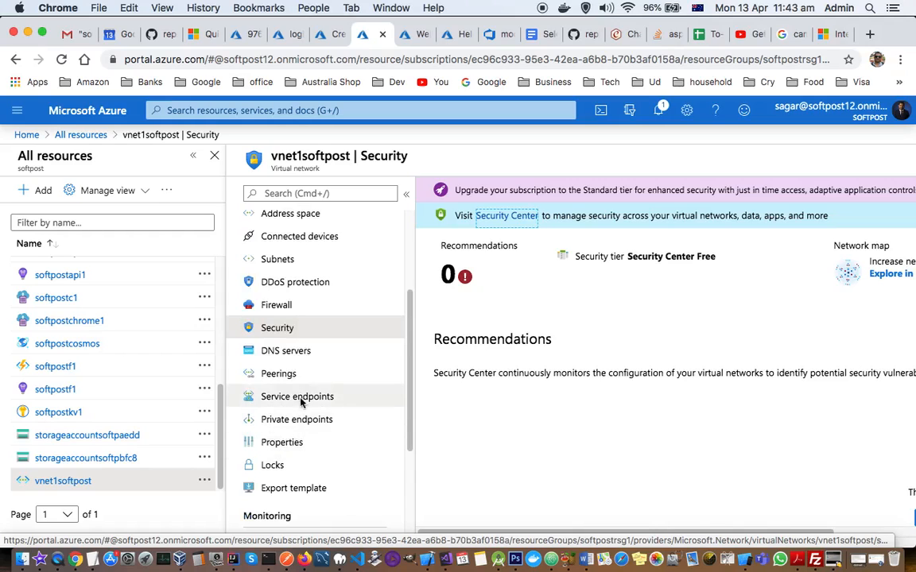
scroll(330, 454, "down", 3)
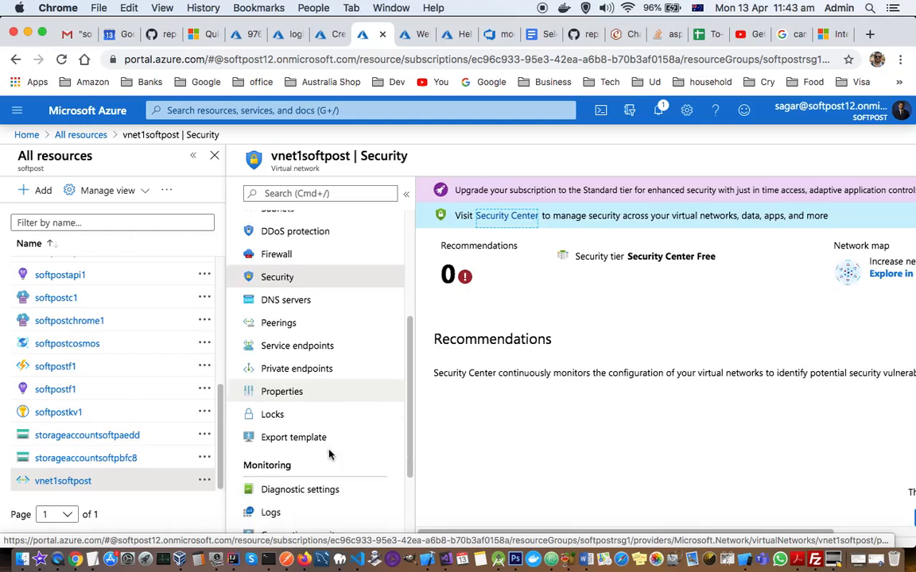
scroll(330, 454, "up", 6)
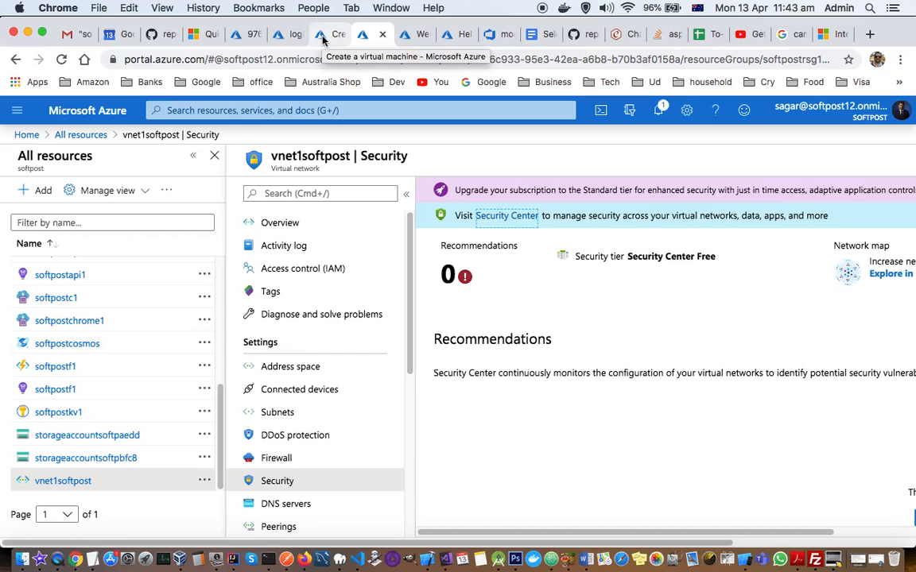
Revisit the vnet1softpost overview and examine the networking settings in the virtual machine creation form.
left_click(296, 223)
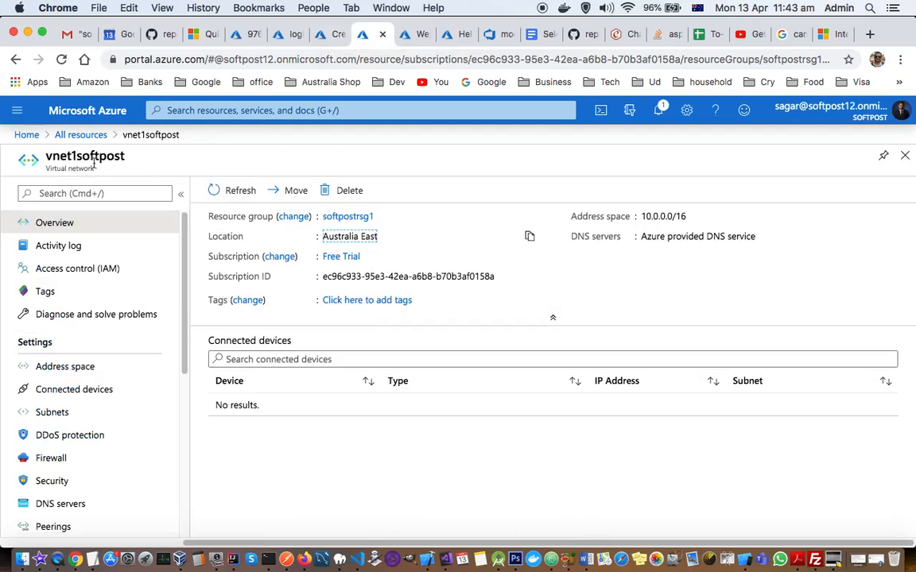
left_click(321, 36)
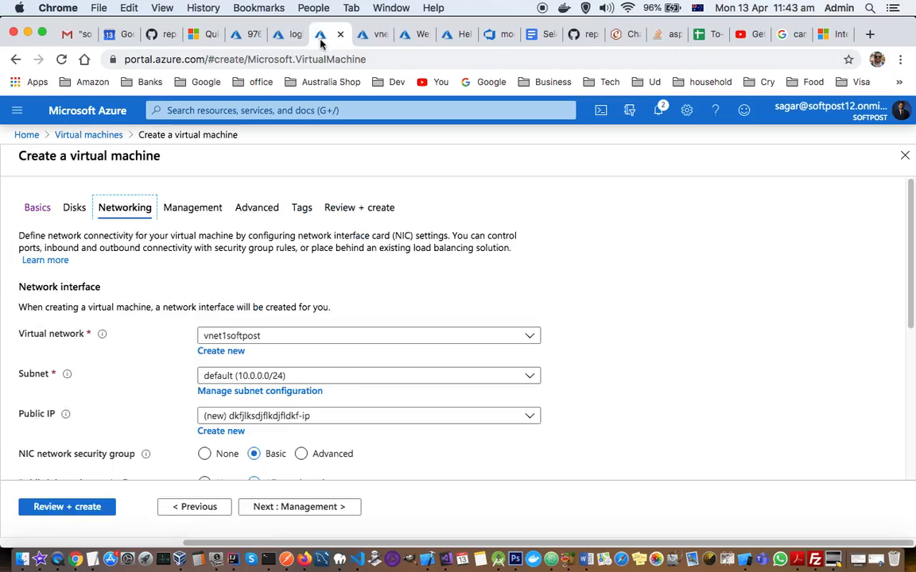
scroll(96, 447, "down", 4)
scroll(70, 348, "up", 4)
Examine the virtual machine's basic settings, including its resource group, region, image and size.
left_click(37, 207)
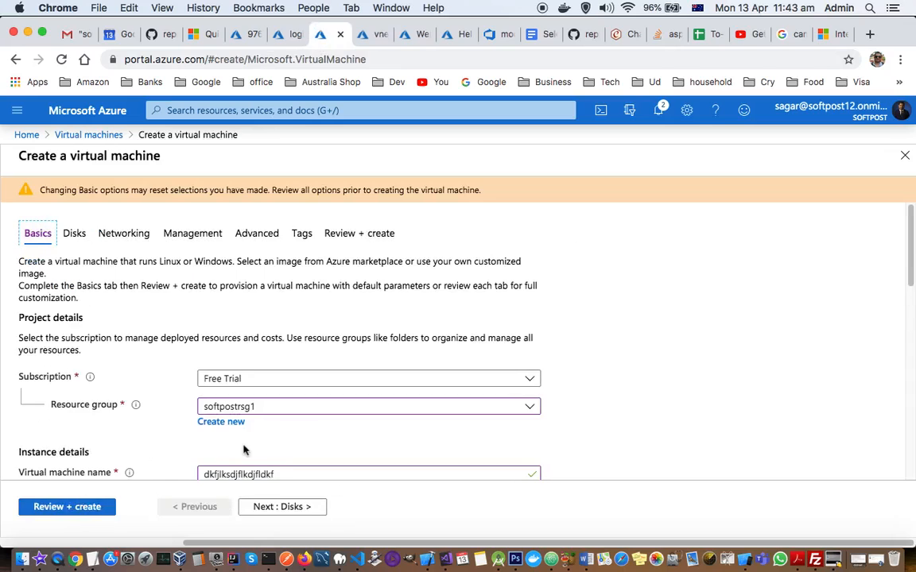
scroll(243, 447, "down", 4)
scroll(243, 449, "down", 2)
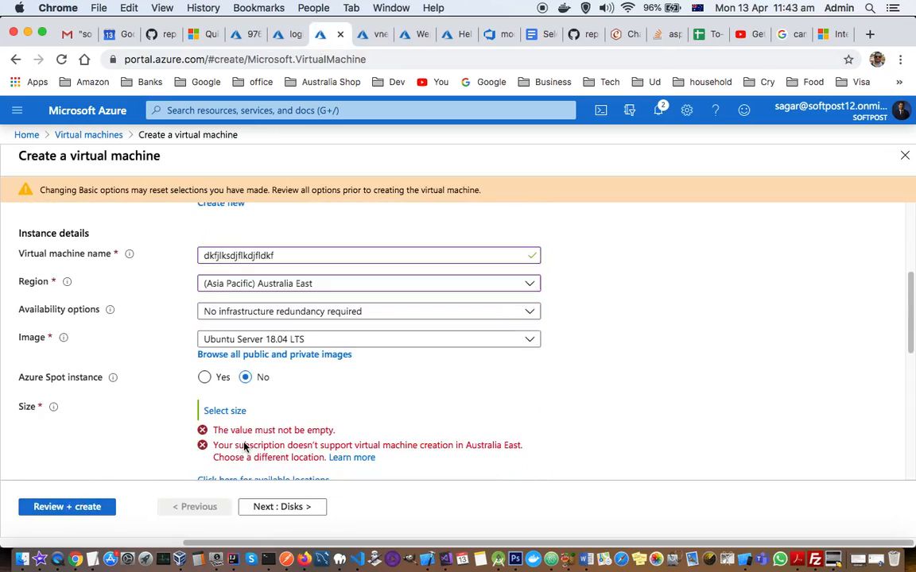
scroll(245, 447, "down", 1)
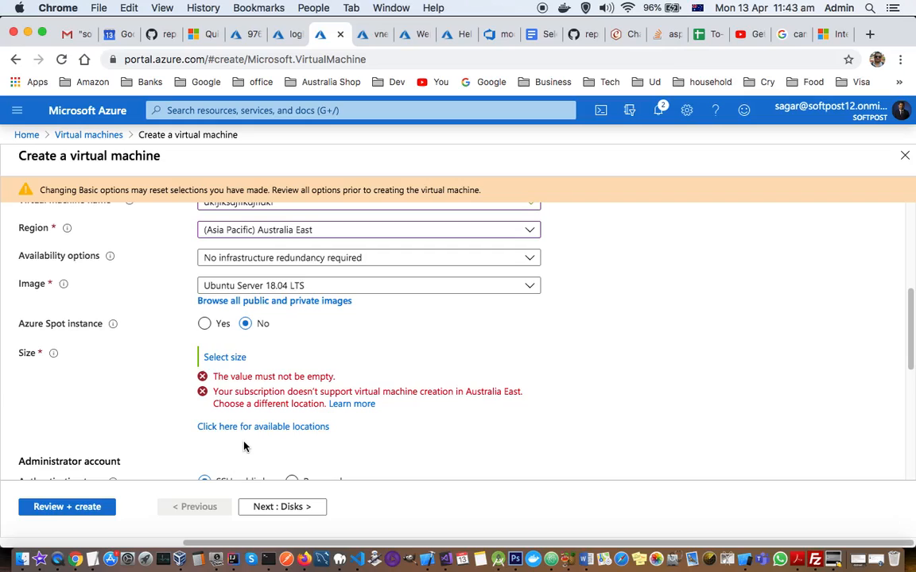
scroll(243, 446, "up", 2)
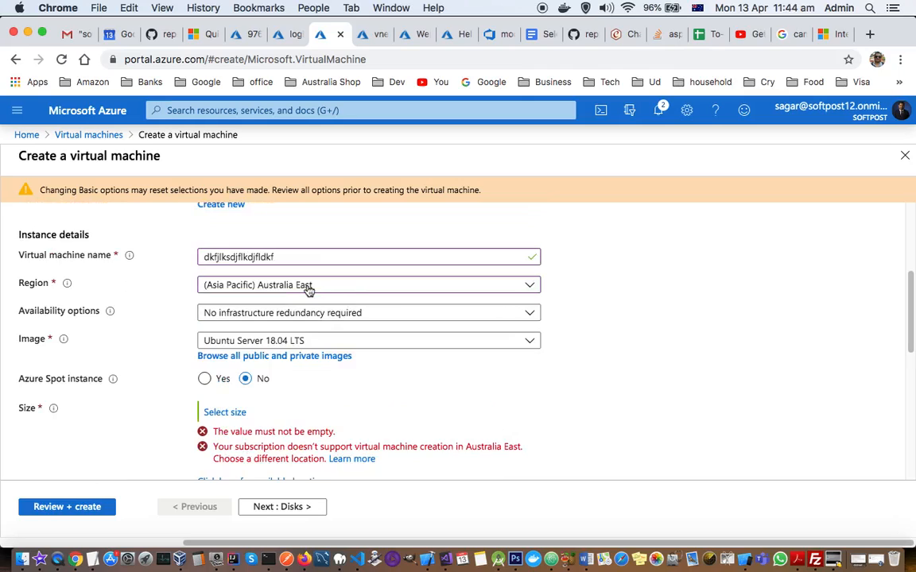
scroll(133, 271, "up", 8)
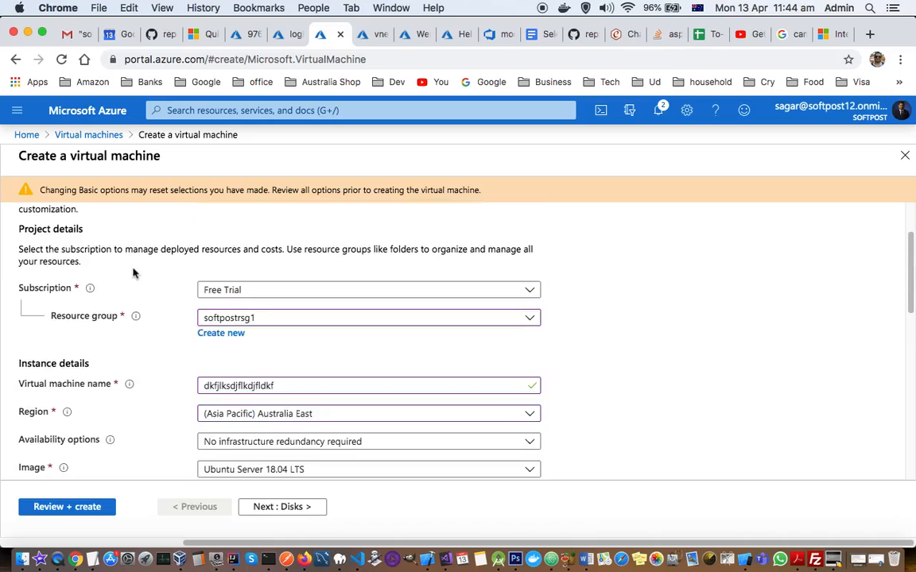
Review the network interface settings in the virtual machine form, and look over the region choices in the basic settings.
left_click(117, 234)
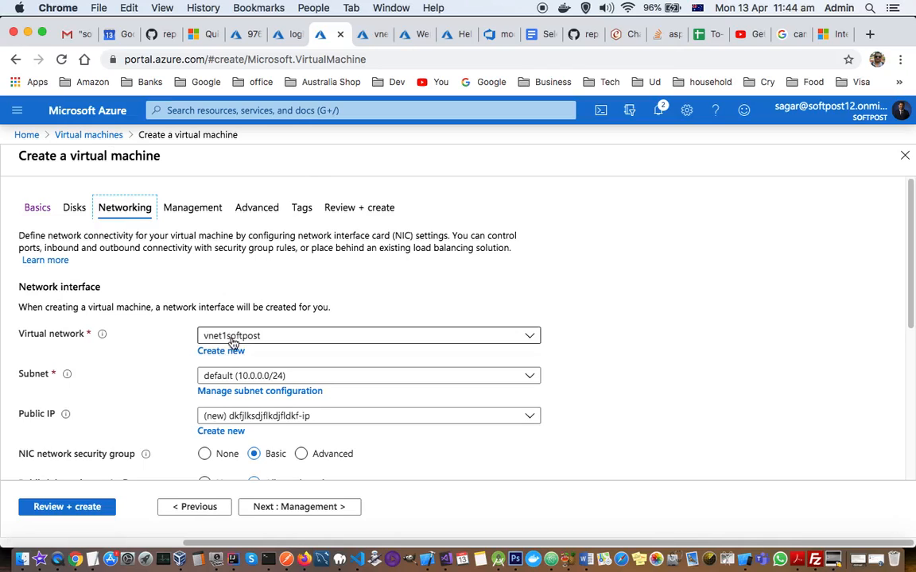
left_click(37, 207)
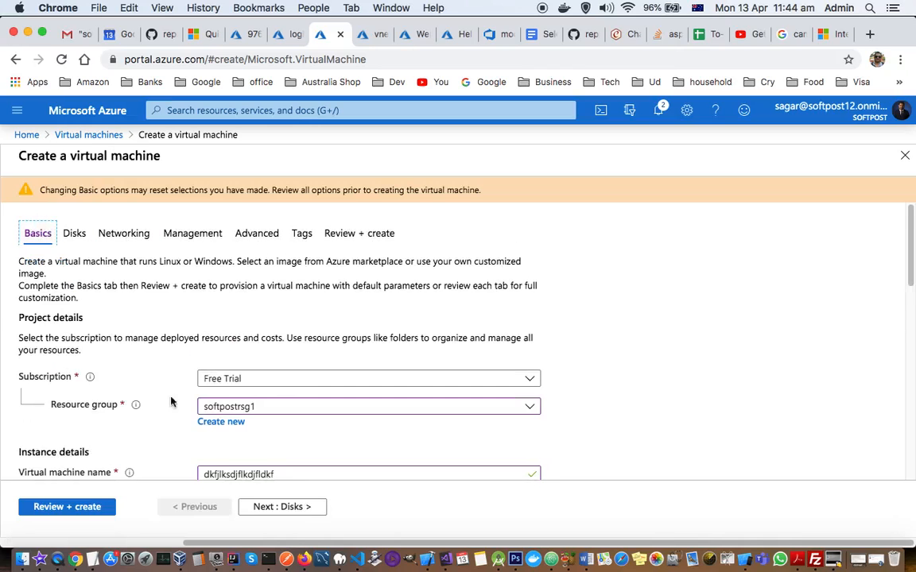
scroll(220, 438, "down", 3)
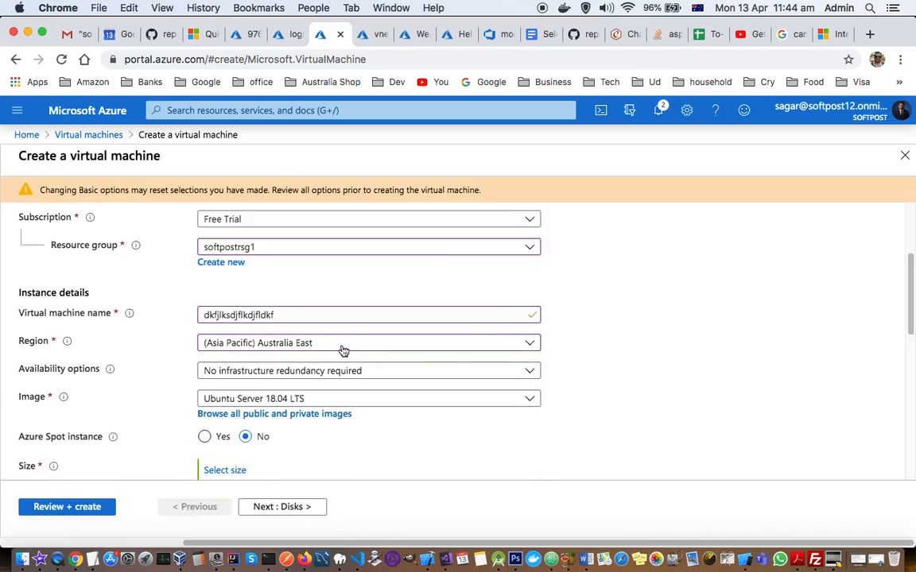
left_click(532, 344)
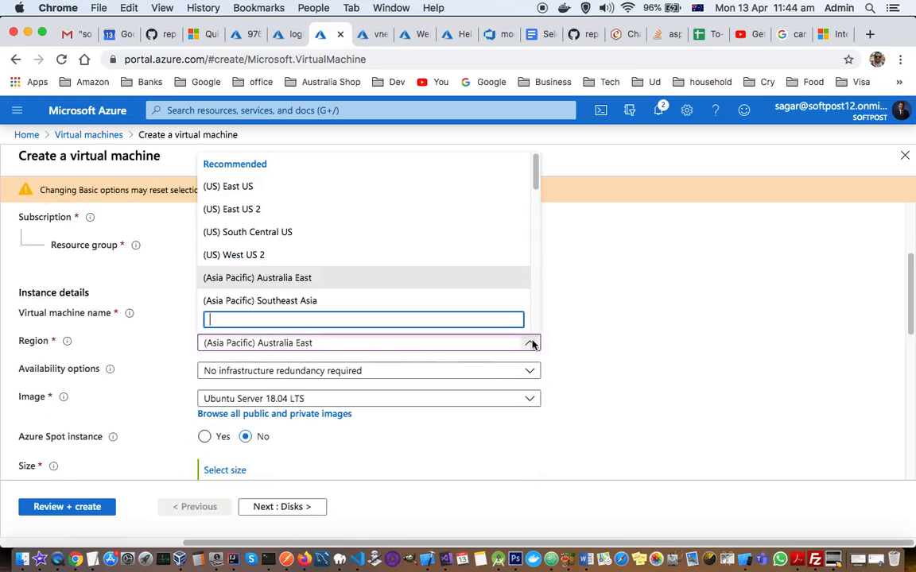
left_click(600, 274)
scroll(557, 286, "up", 3)
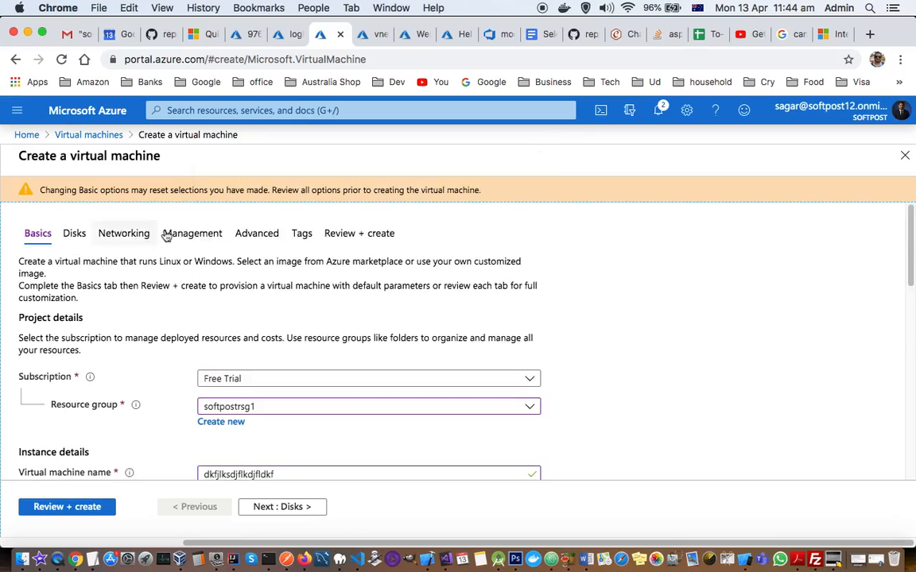
Compare the virtual machine's selected region with the location on the vnet1softpost overview, and return to the creation form.
scroll(437, 348, "down", 5)
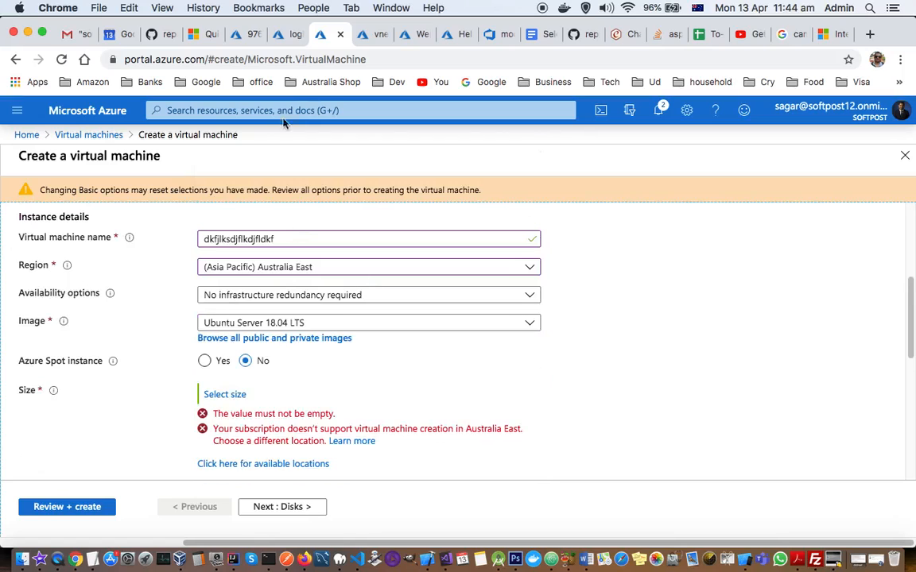
left_click(363, 34)
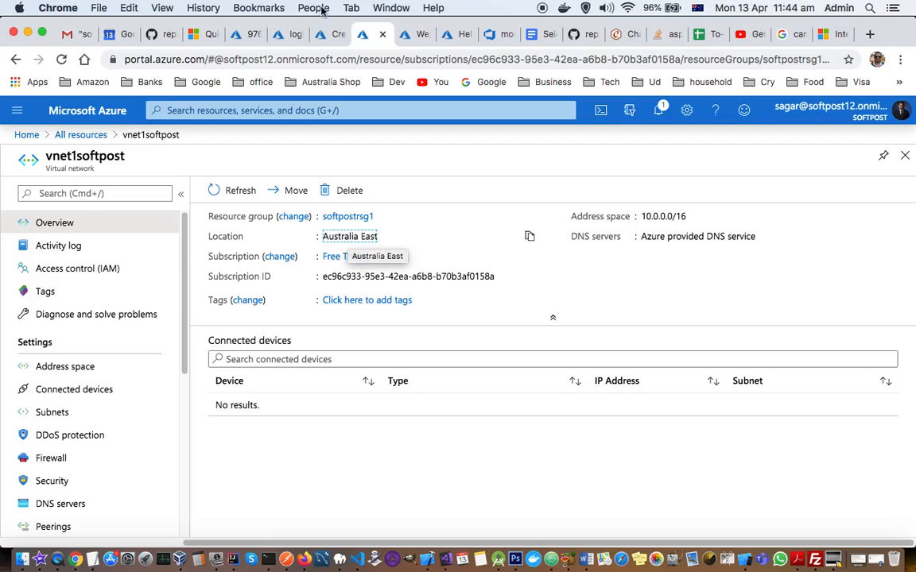
left_click(322, 35)
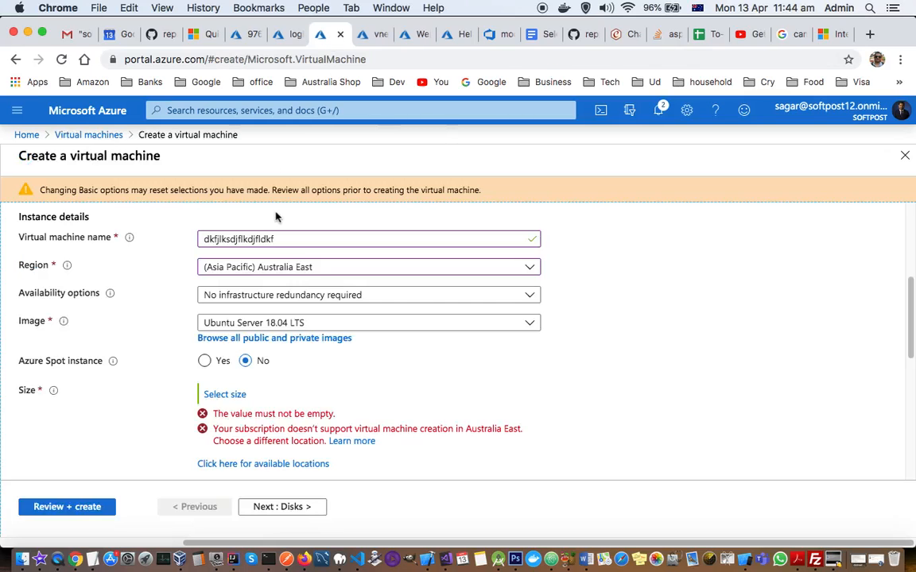